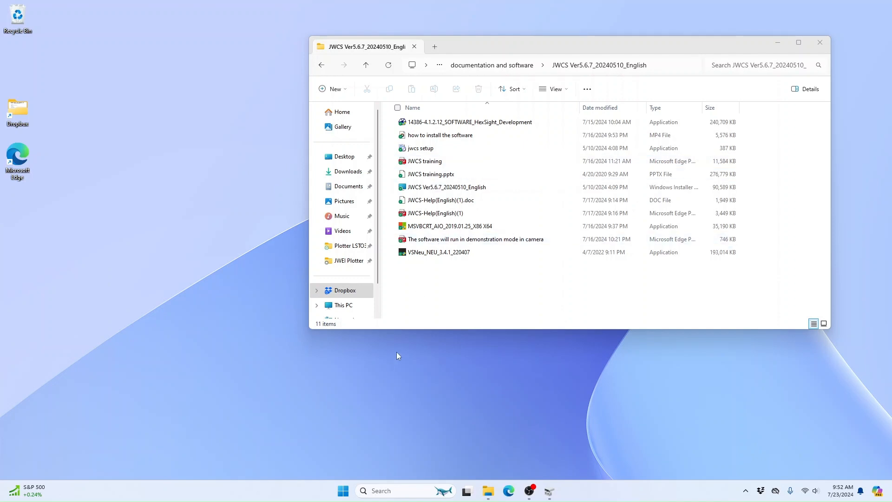
# Search Windows for "parti" and open the tool to create and format hard disk partitions.
pyautogui.click(404, 489)
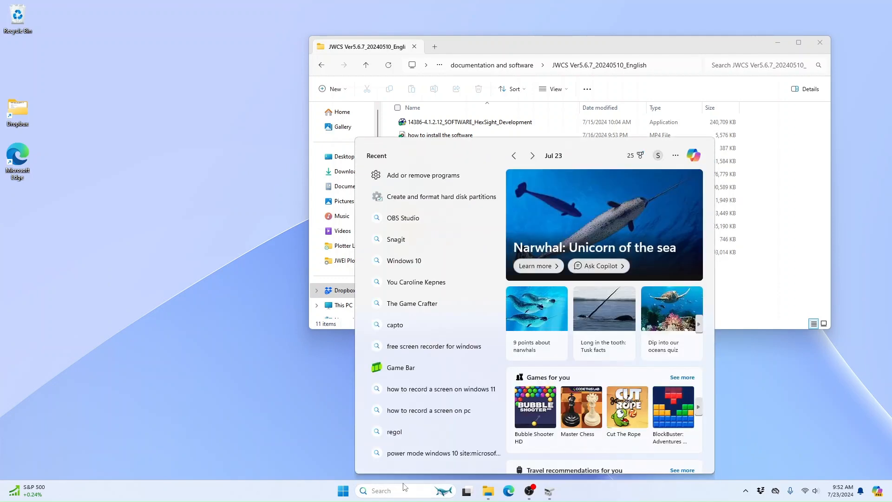
pyautogui.write('parti')
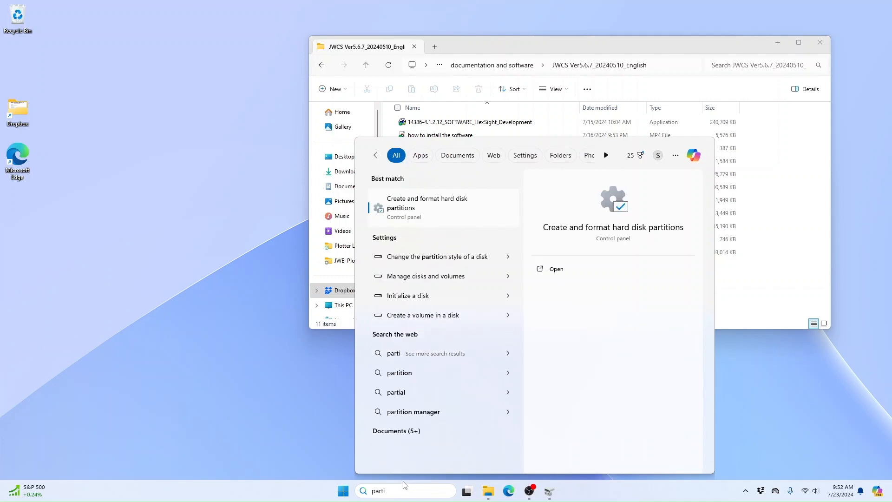
pyautogui.click(437, 214)
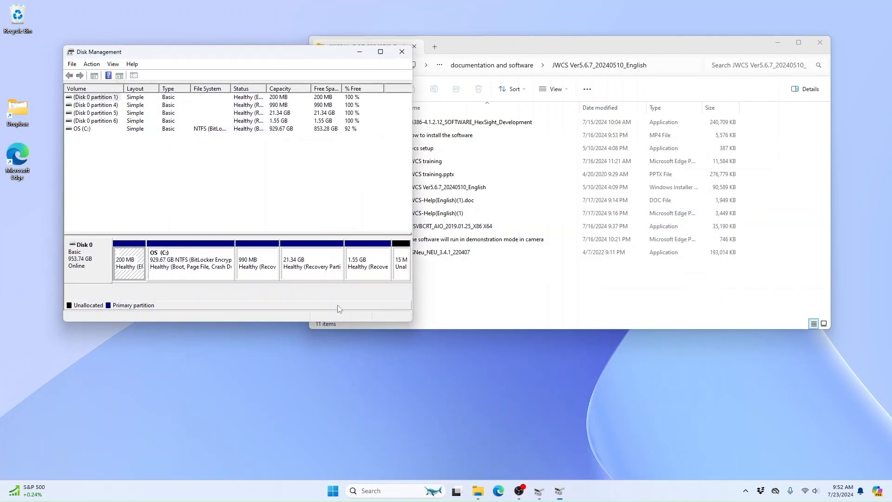
# Shrink the OS (C:) volume on Disk 0 by 50000 MB.
pyautogui.click(200, 275)
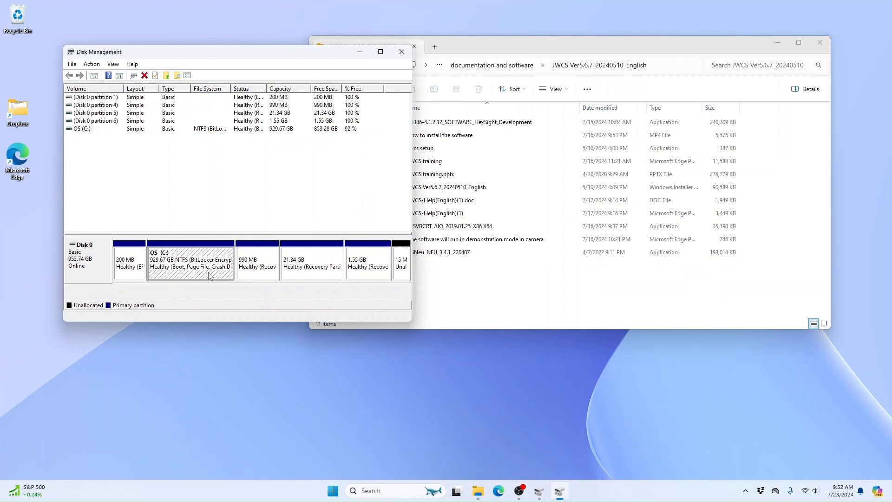
pyautogui.rightClick(209, 275)
pyautogui.click(241, 350)
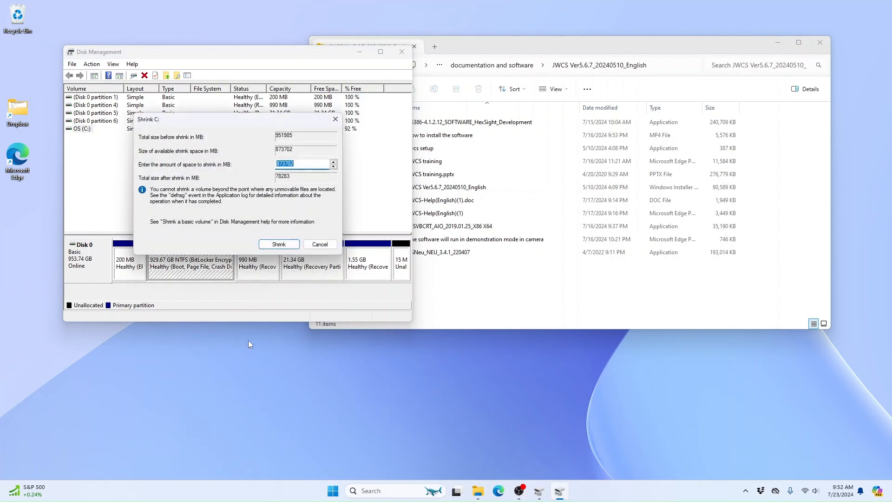
pyautogui.write('50000')
pyautogui.click(278, 244)
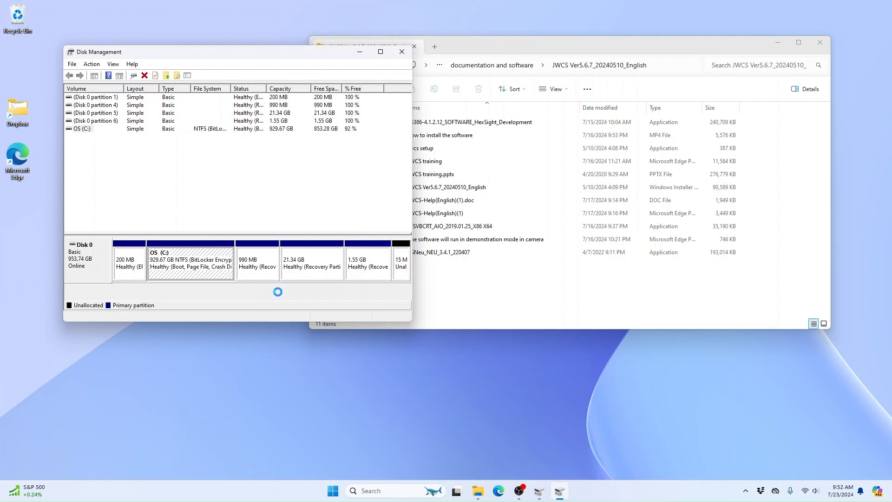
# Start a new simple volume in the unallocated space beside C:, keeping the full size and assigning drive letter D.
pyautogui.click(247, 273)
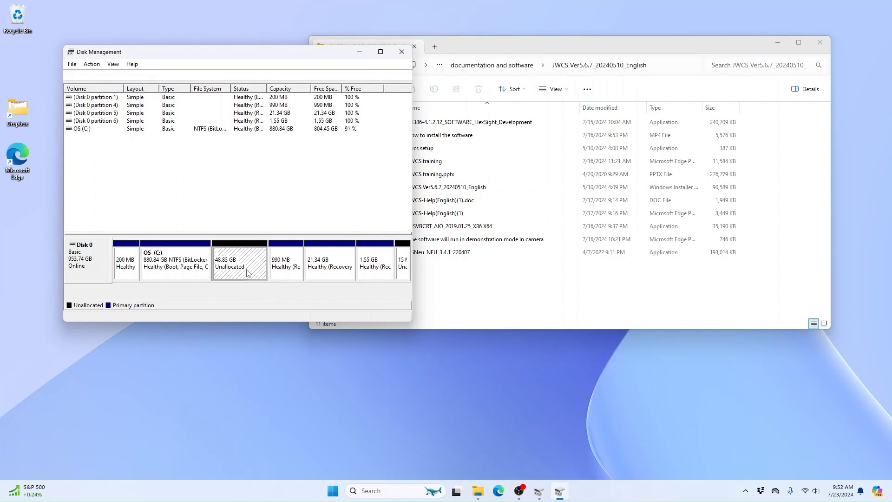
pyautogui.rightClick(246, 271)
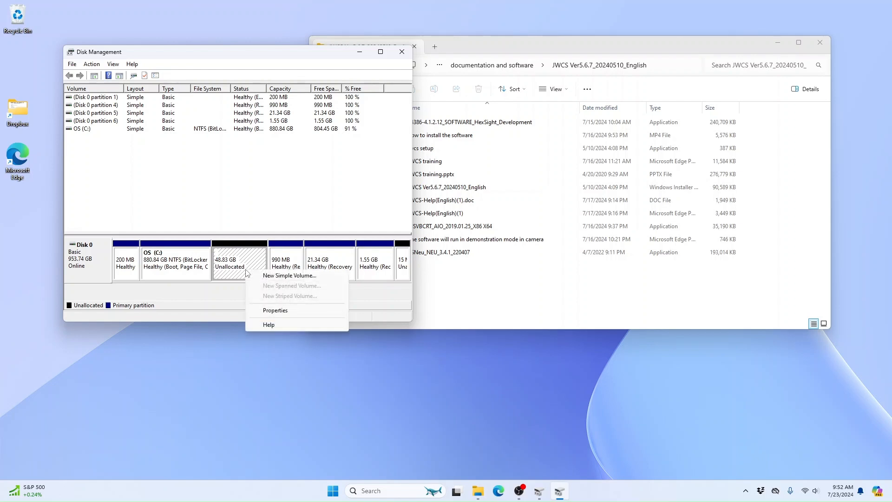
pyautogui.click(281, 275)
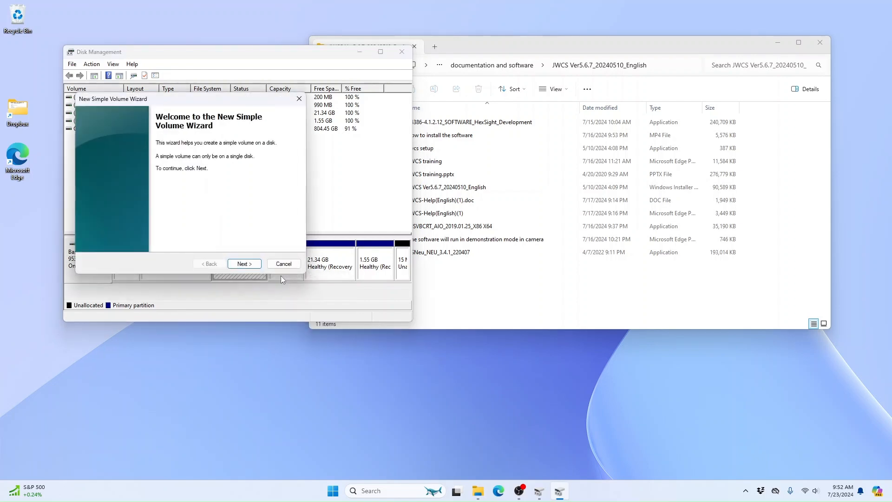
pyautogui.click(245, 268)
pyautogui.click(250, 269)
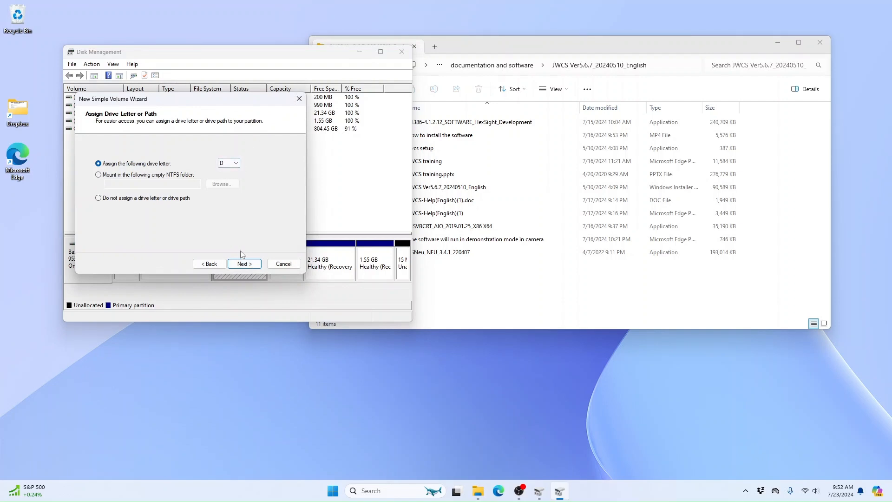
pyautogui.click(244, 264)
# Label the new volume JWEI, keep NTFS with quick format, and finish creating it.
pyautogui.moveTo(214, 207); pyautogui.dragTo(170, 209)
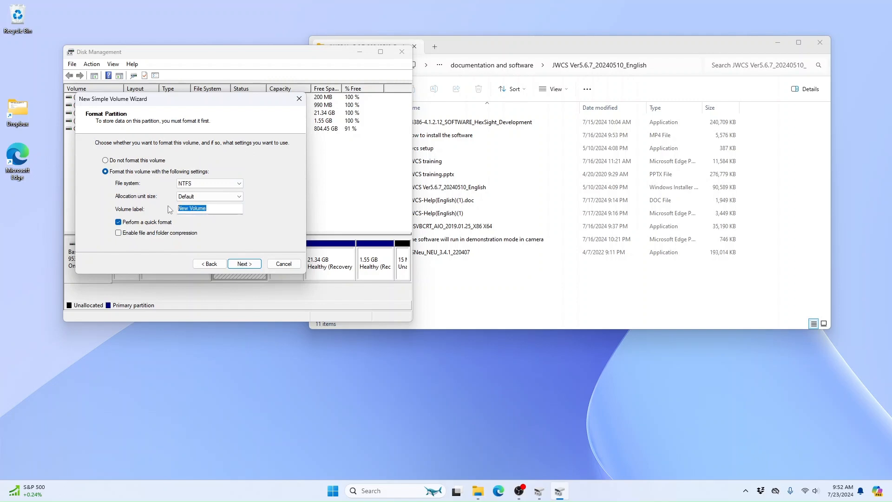
pyautogui.write('JWEI')
pyautogui.click(250, 264)
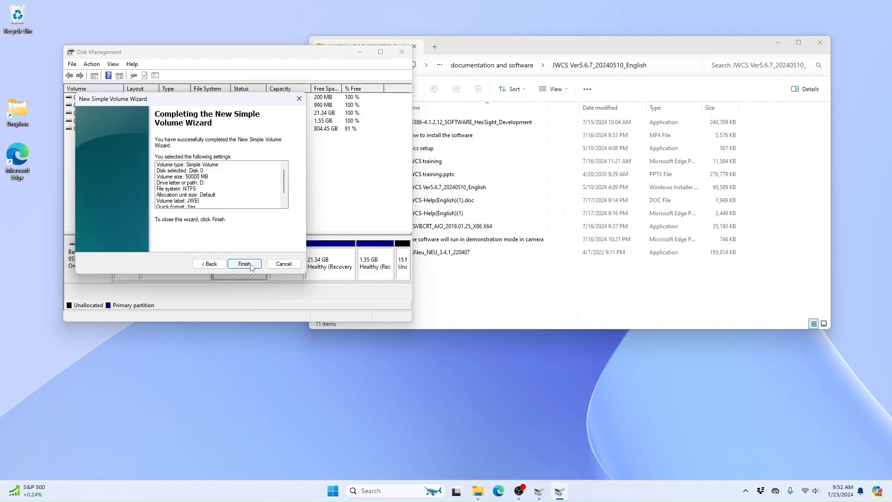
pyautogui.click(250, 265)
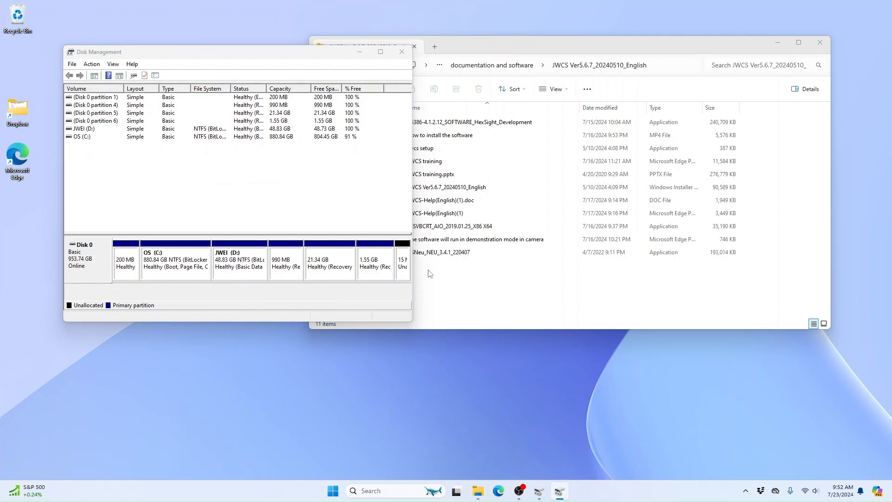
# Run MSVBCRT_AIO_2019.01.25_X86 X64 from the JWCS folder and install the recommended Visual C++ runtime components.
pyautogui.click(456, 275)
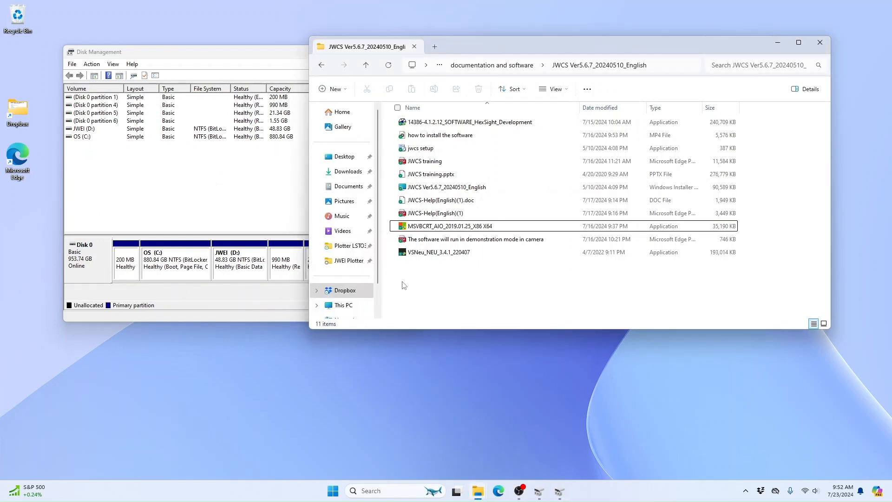
pyautogui.moveTo(436, 230)
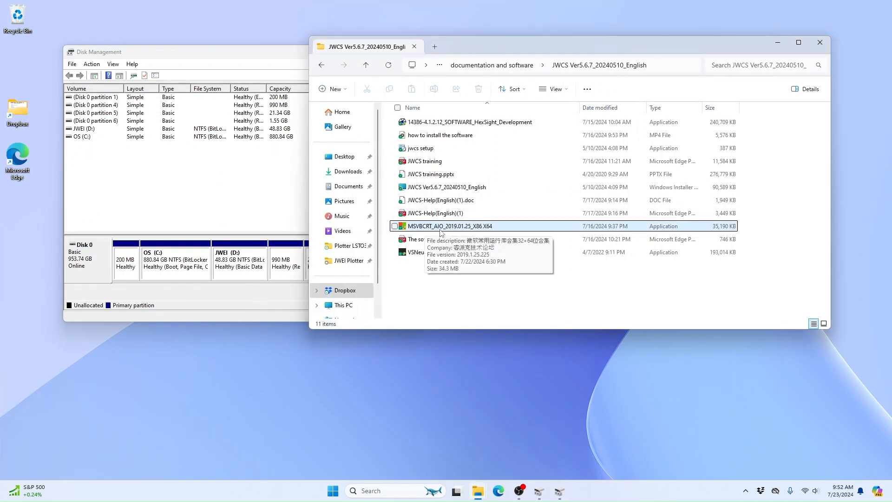
pyautogui.click(439, 230)
pyautogui.click(467, 275)
pyautogui.click(448, 227)
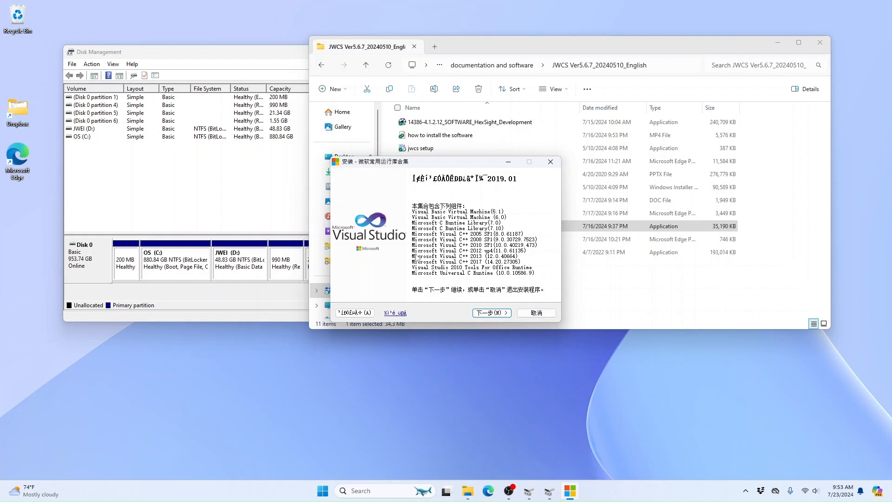
pyautogui.click(496, 313)
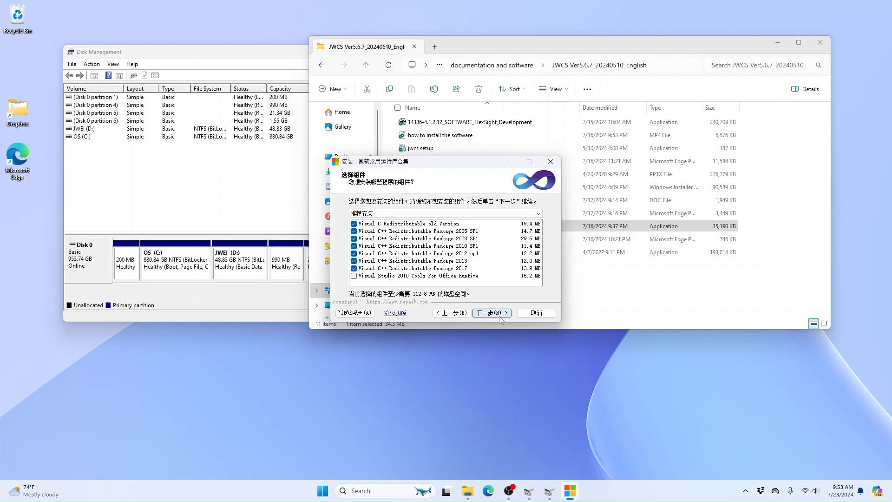
pyautogui.click(501, 315)
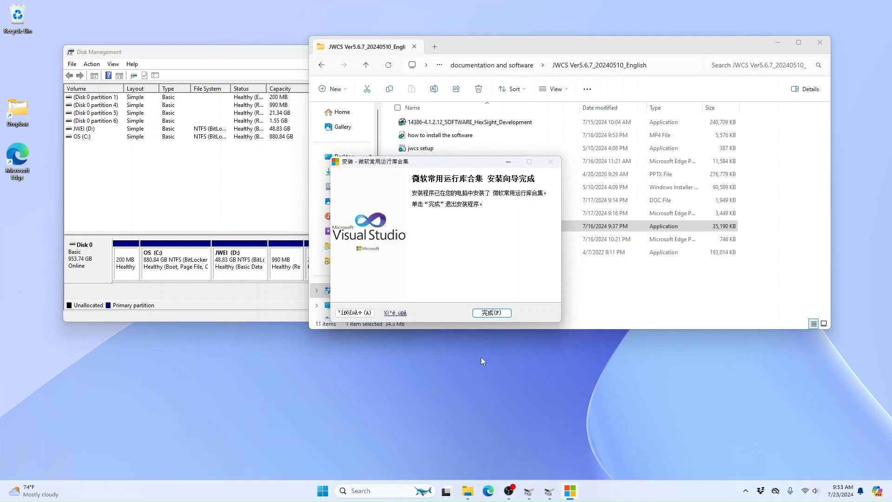
pyautogui.click(502, 314)
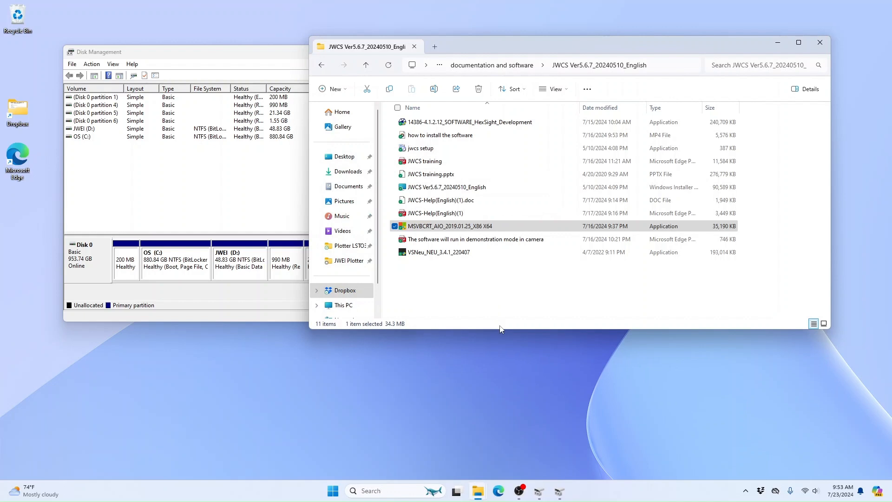
pyautogui.click(484, 286)
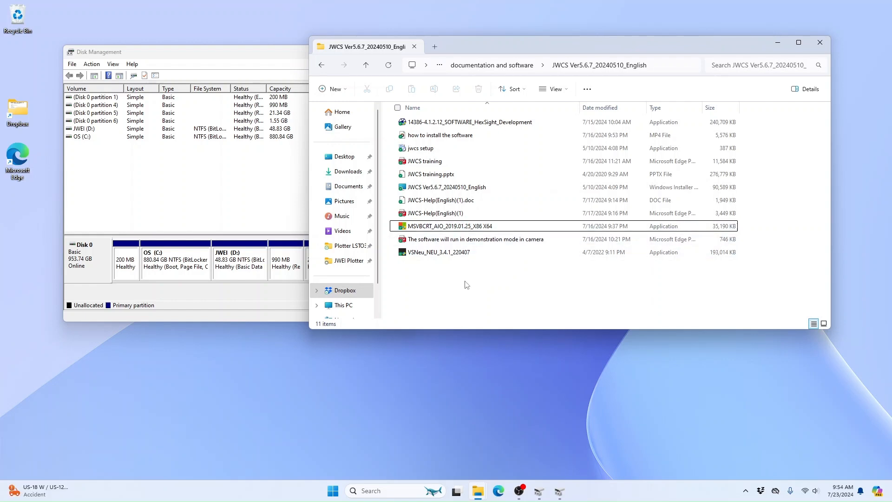
# Run the HexSight Development installer as administrator, accept the license, and keep the Development and USB Dongle Driver components.
pyautogui.rightClick(469, 125)
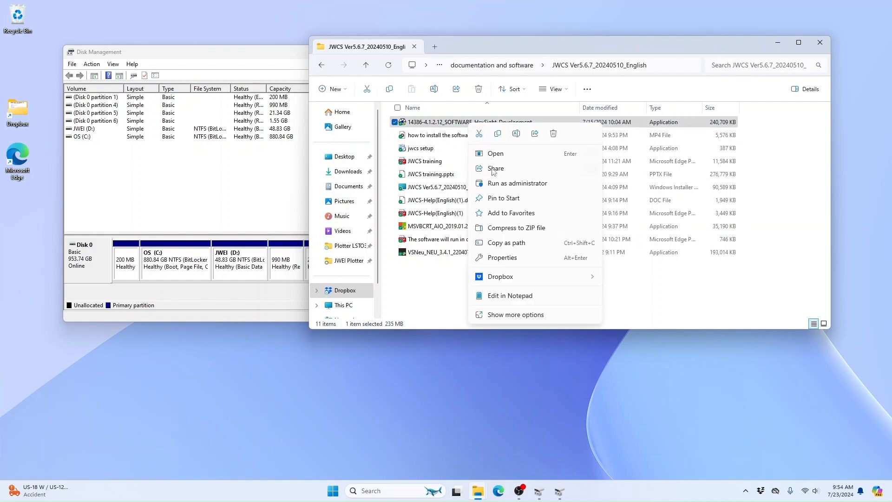
pyautogui.click(516, 183)
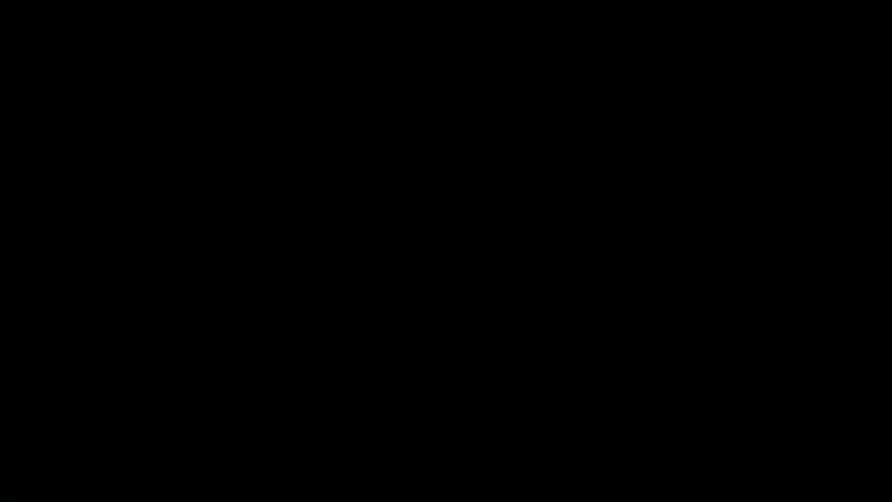
pyautogui.click(430, 324)
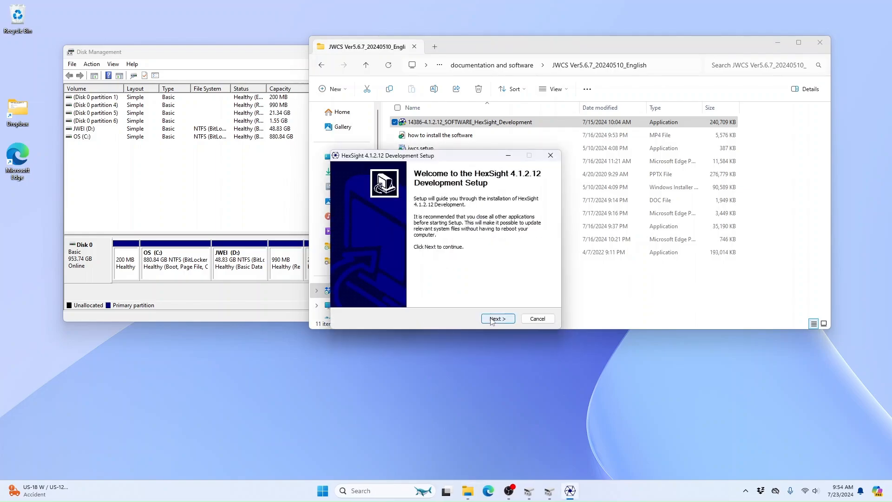
pyautogui.click(493, 321)
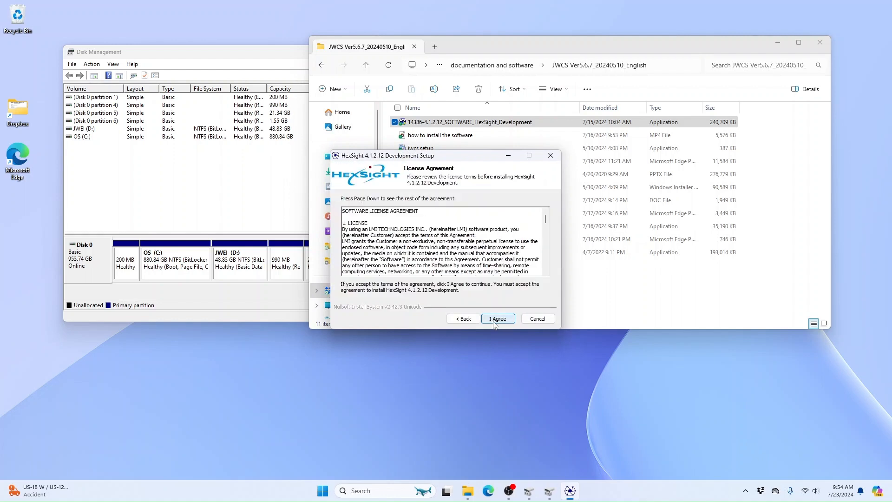
pyautogui.click(495, 321)
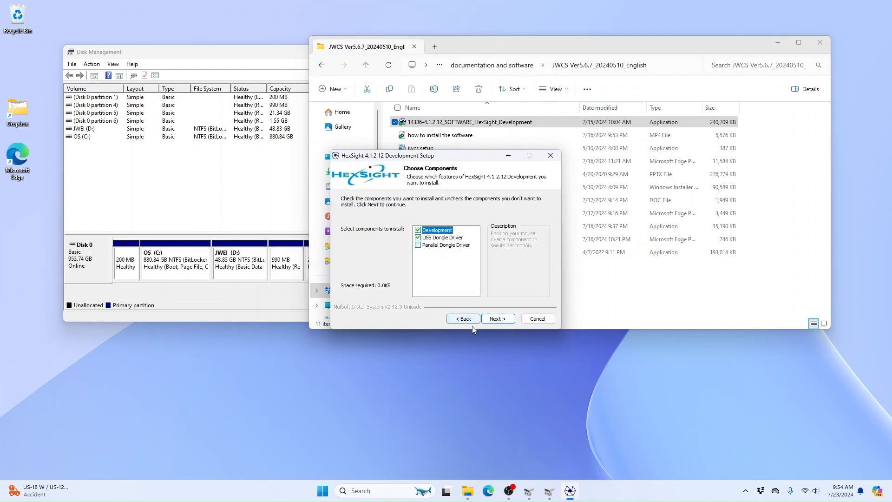
pyautogui.click(501, 323)
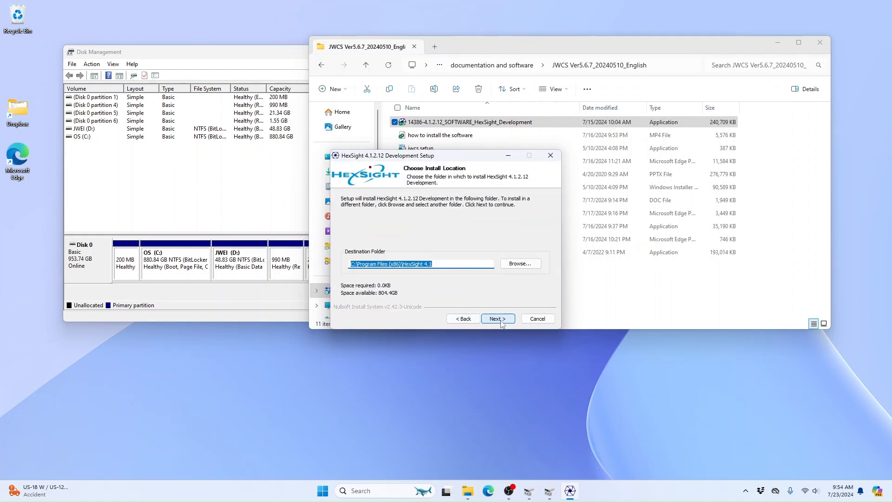
# Set the HexSight destination folder to the JWEI (D:) drive as D:\HexSight 4.1.
pyautogui.click(520, 263)
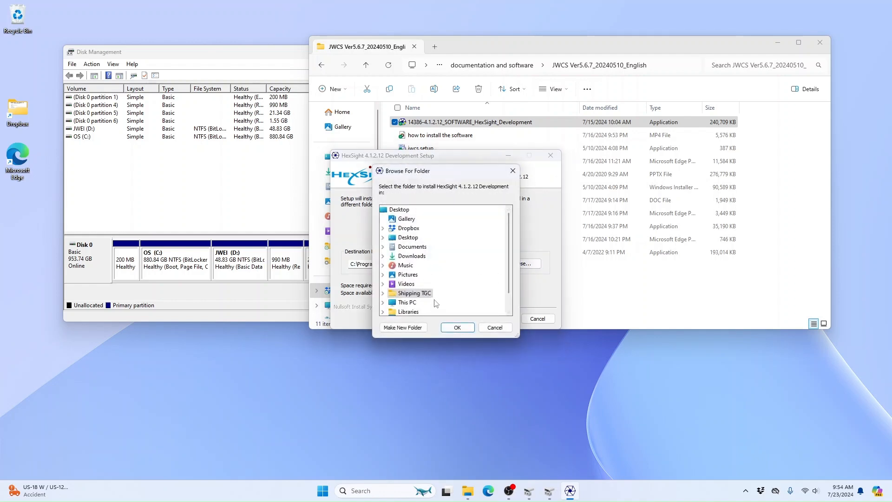
pyautogui.scroll(-1, 436, 302)
pyautogui.click(383, 284)
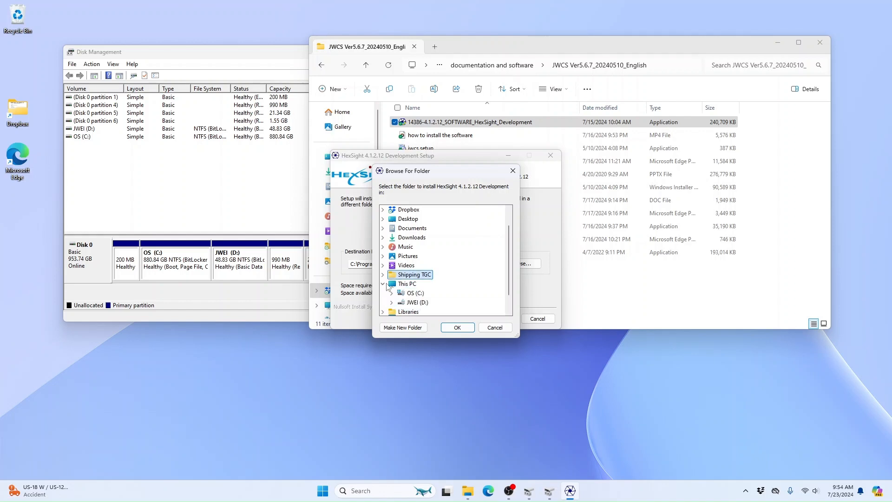
pyautogui.click(415, 303)
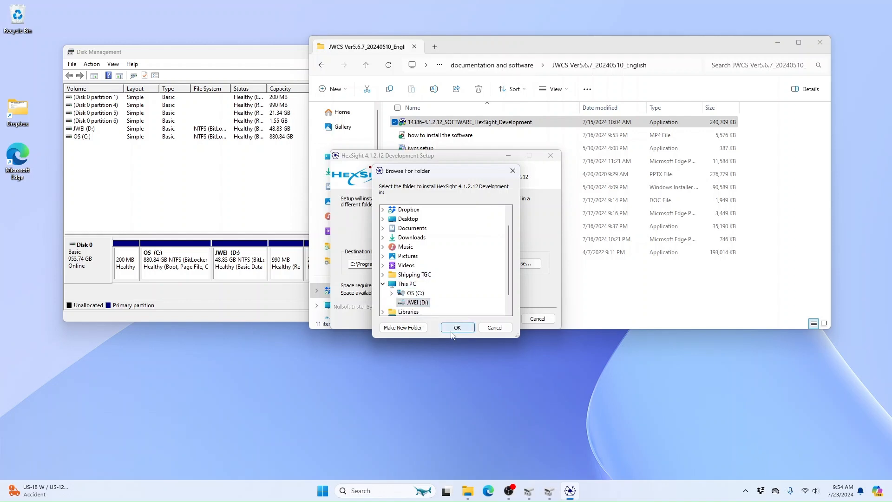
pyautogui.click(453, 330)
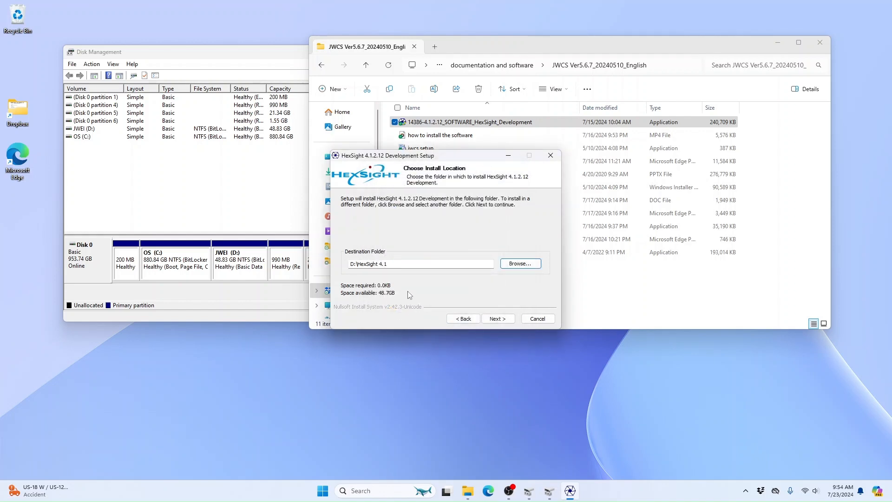
# Install HexSight with the Start Menu folder HexSight 4.1, acknowledge the dongle warning, and close the completed setup.
pyautogui.click(498, 319)
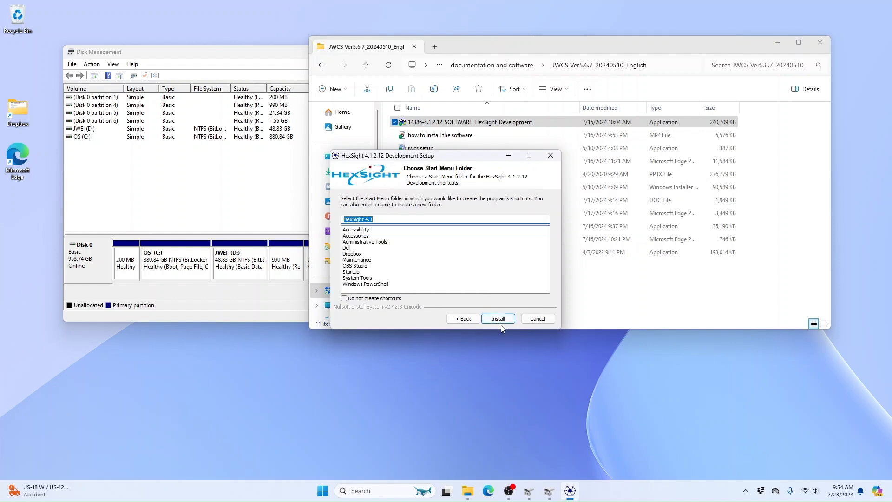
pyautogui.click(502, 325)
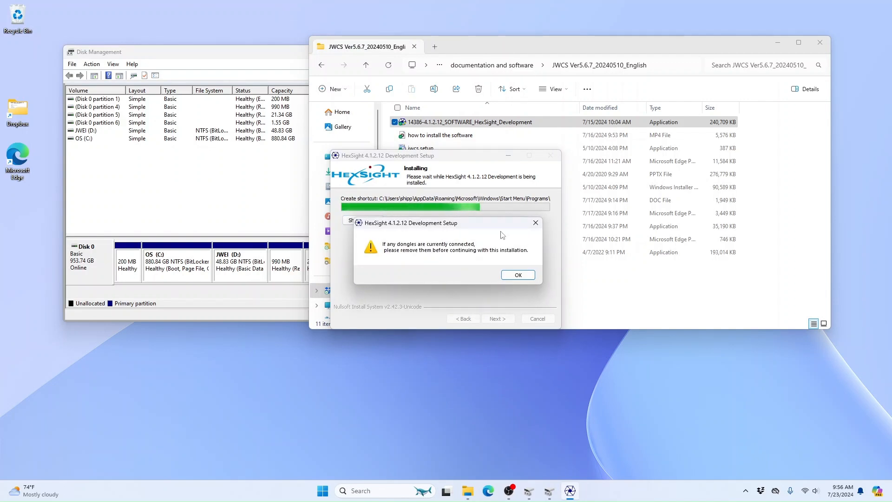
pyautogui.click(518, 275)
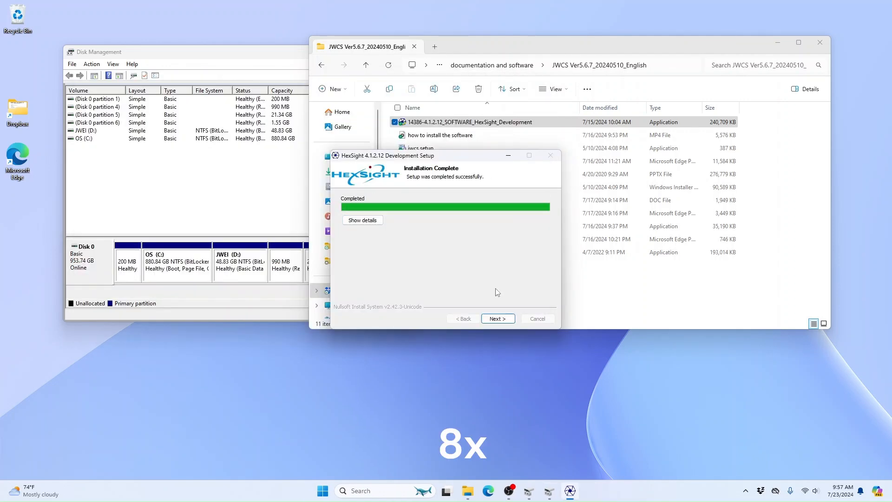
pyautogui.click(509, 322)
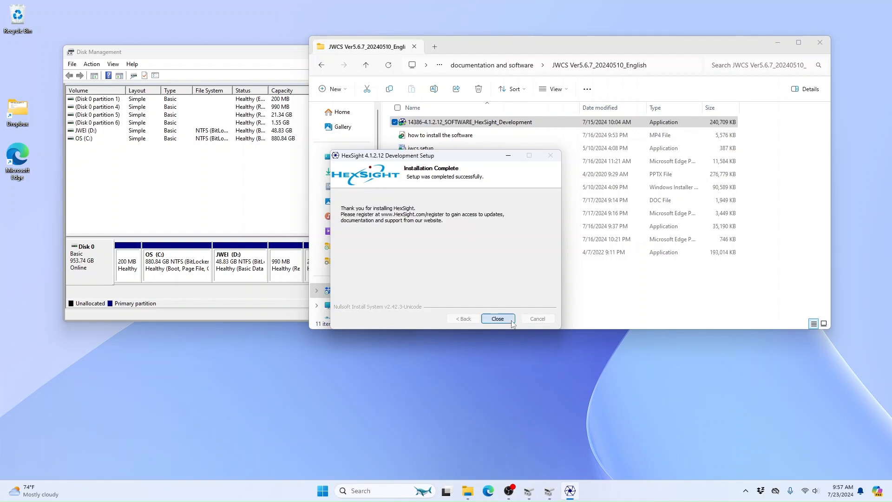
pyautogui.click(510, 322)
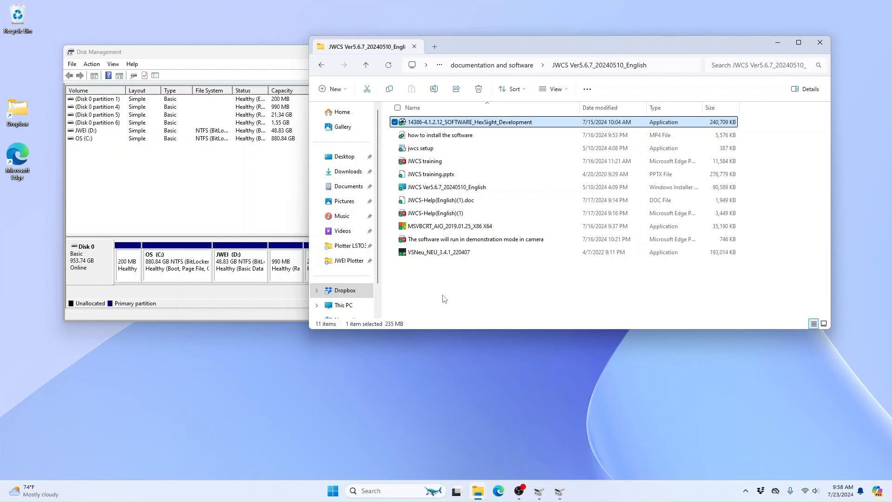
pyautogui.click(445, 299)
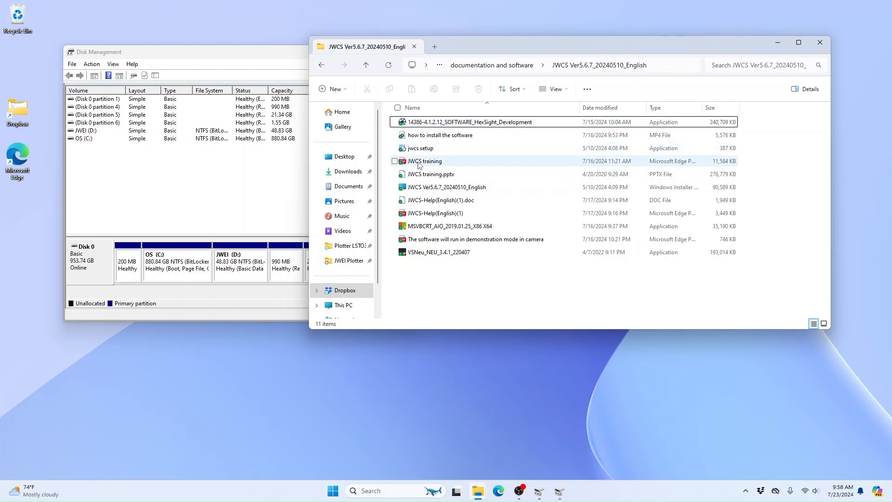
pyautogui.click(447, 189)
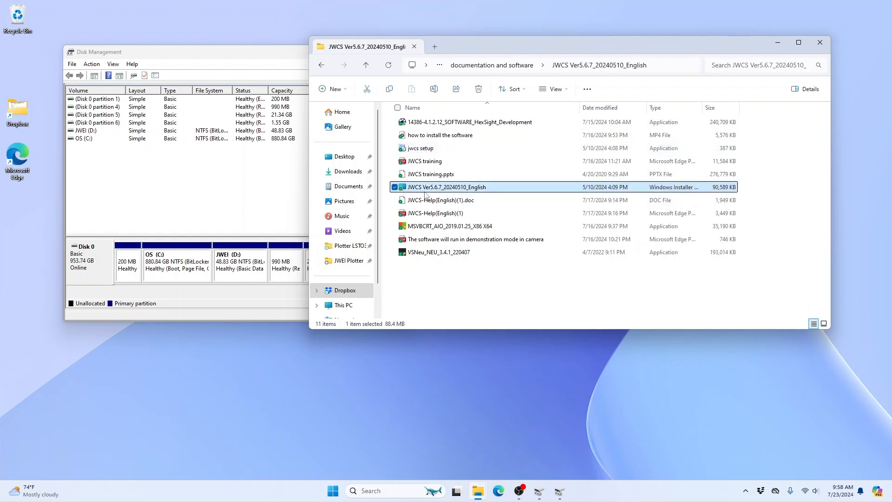
pyautogui.click(429, 150)
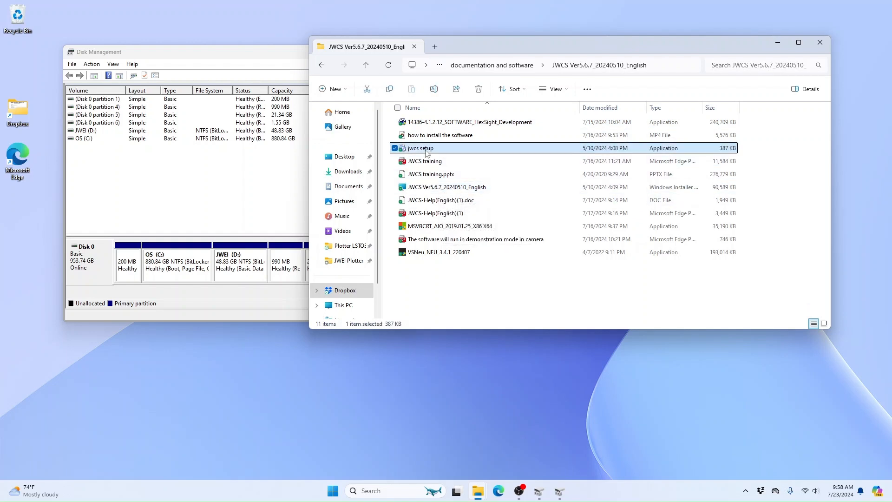
pyautogui.click(459, 277)
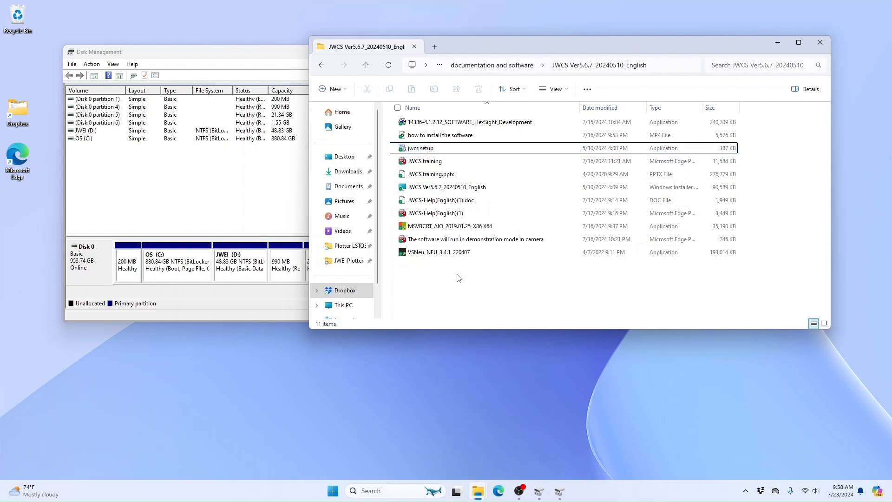
# Run jwcs setup from the JWCS folder as administrator and proceed past the wizard's welcome page.
pyautogui.click(427, 150)
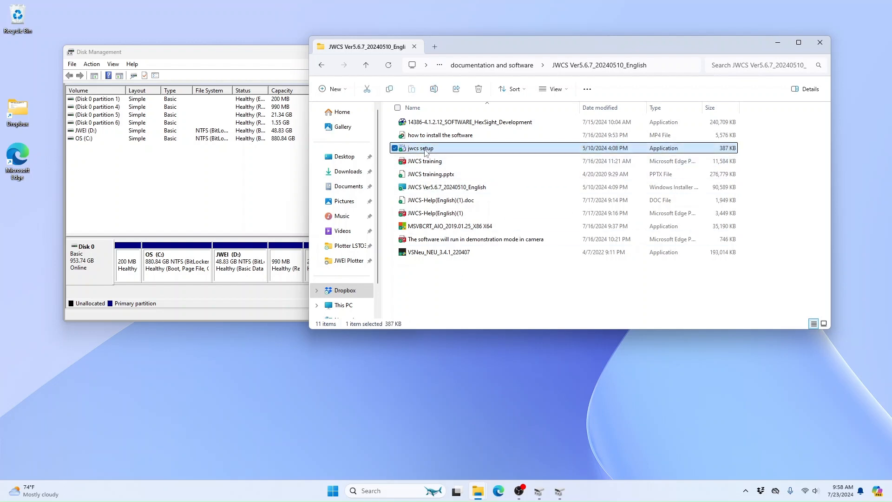
pyautogui.rightClick(426, 153)
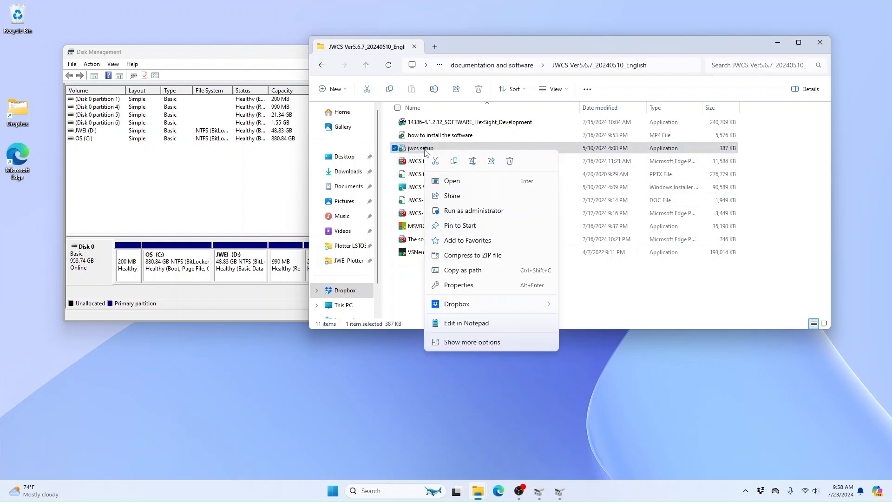
pyautogui.click(468, 212)
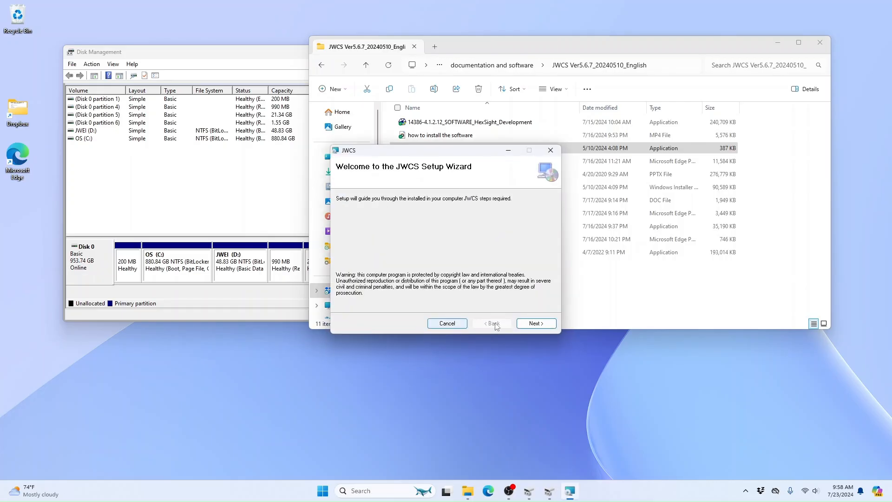
pyautogui.click(533, 325)
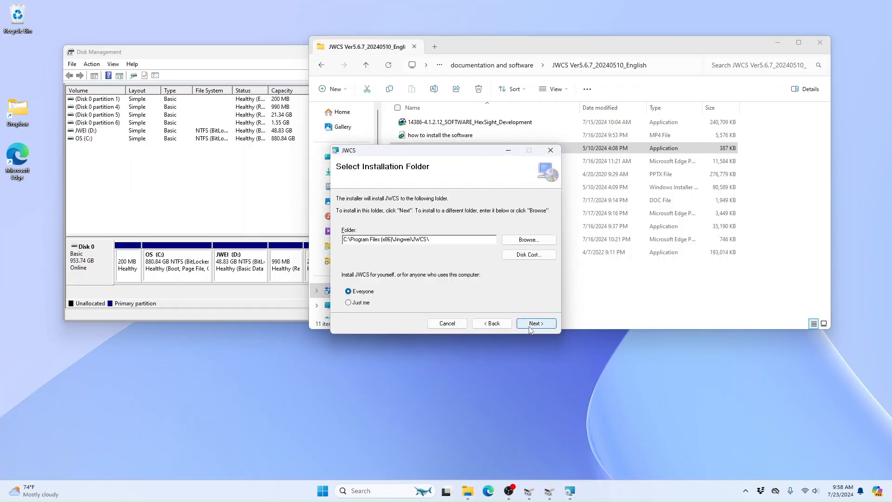
# Set the JWCS installation folder to D:\JWCS\ in place of the Program Files path.
pyautogui.click(525, 242)
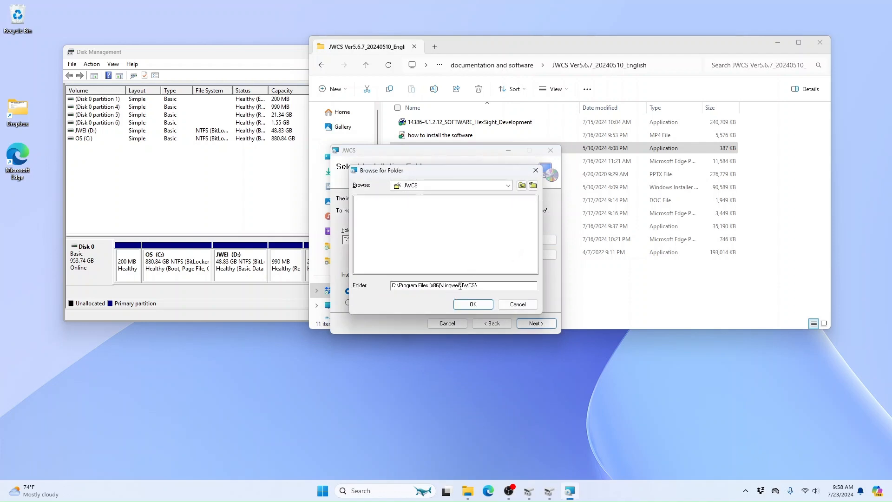
pyautogui.moveTo(460, 285); pyautogui.dragTo(378, 291)
pyautogui.press('BackSpace')
pyautogui.press('Delete')
pyautogui.write('D:\\')
pyautogui.press('BackSpace')
pyautogui.click(469, 306)
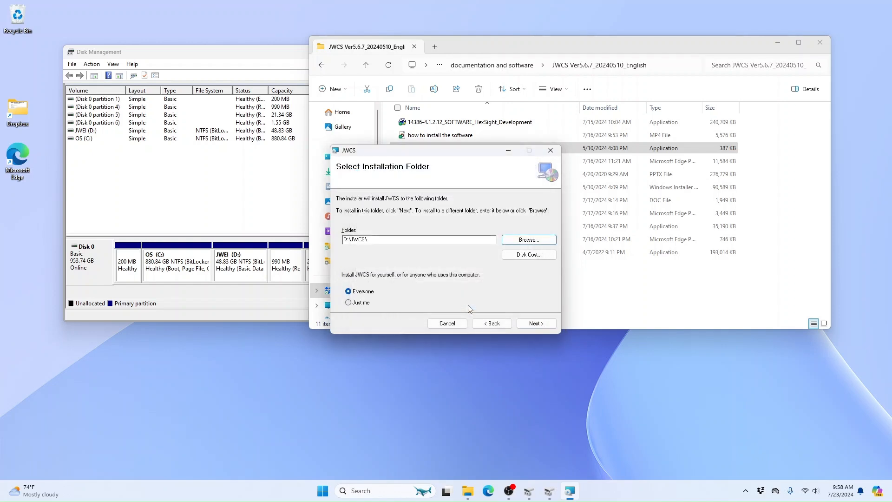
# Install JWCS for Everyone, confirm the installation, and close the completed wizard.
pyautogui.click(535, 327)
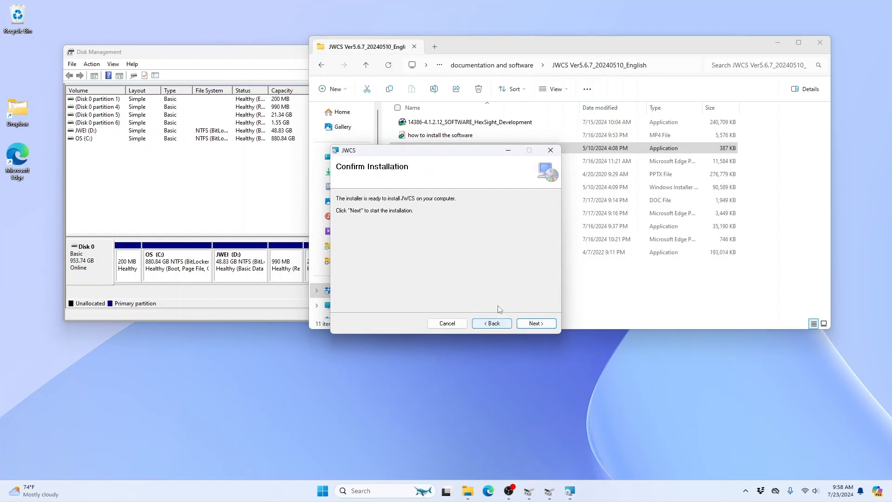
pyautogui.click(536, 323)
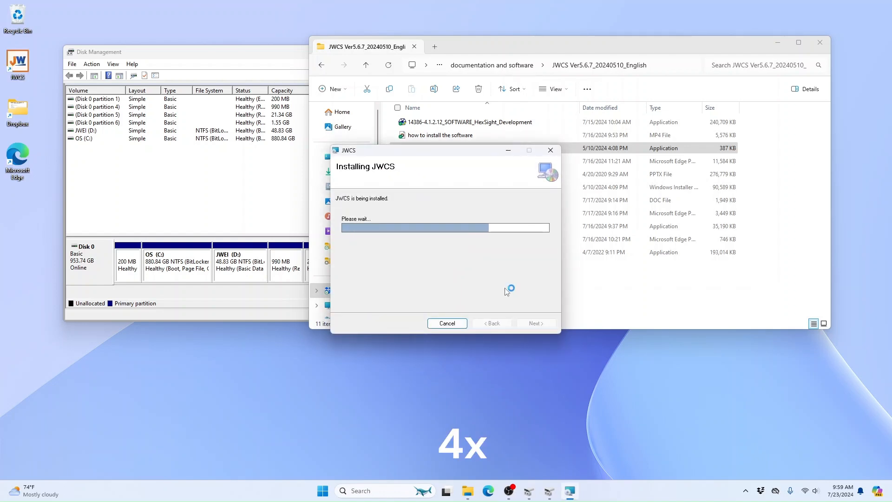
pyautogui.click(542, 324)
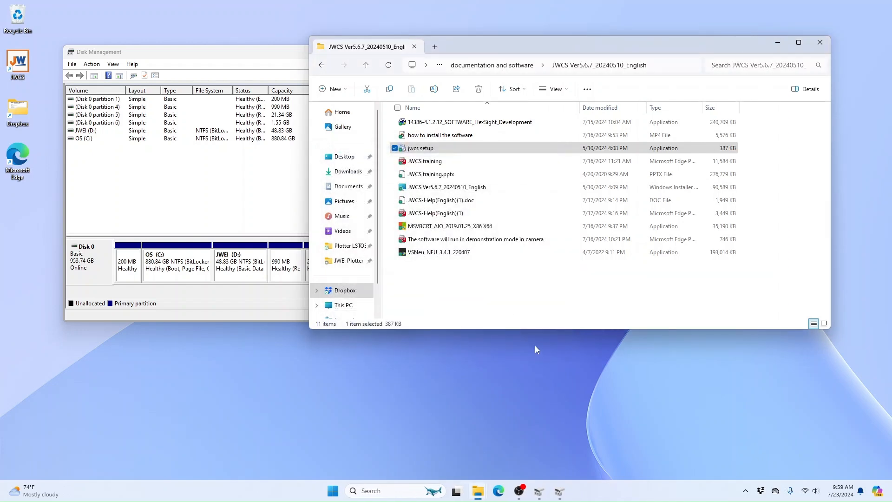
# Run VSNeu_NEU_3.4.1_220407 from the JWCS folder as administrator and start its setup in English.
pyautogui.click(466, 285)
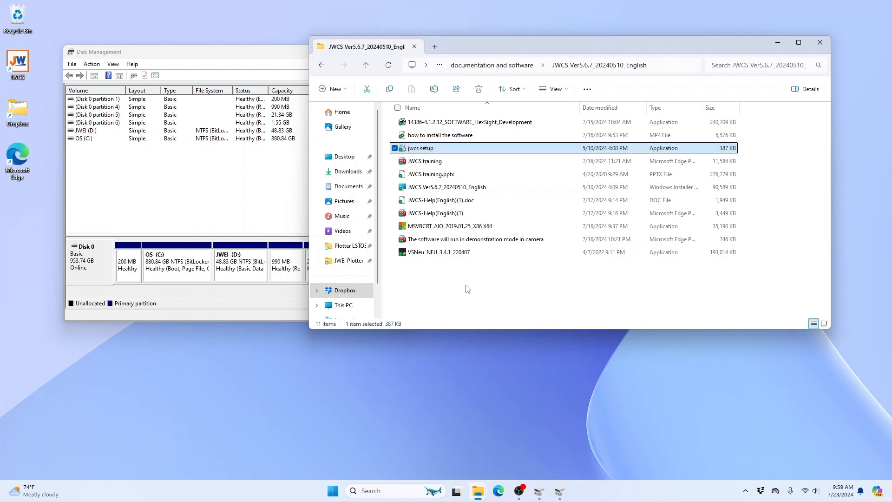
pyautogui.click(427, 255)
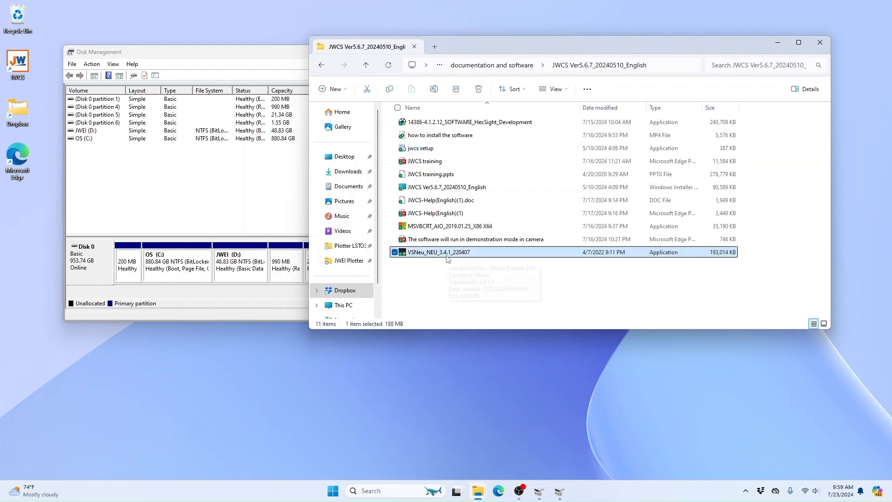
pyautogui.keyDown('ctrl'); pyautogui.click(433, 257); pyautogui.keyUp('ctrl')
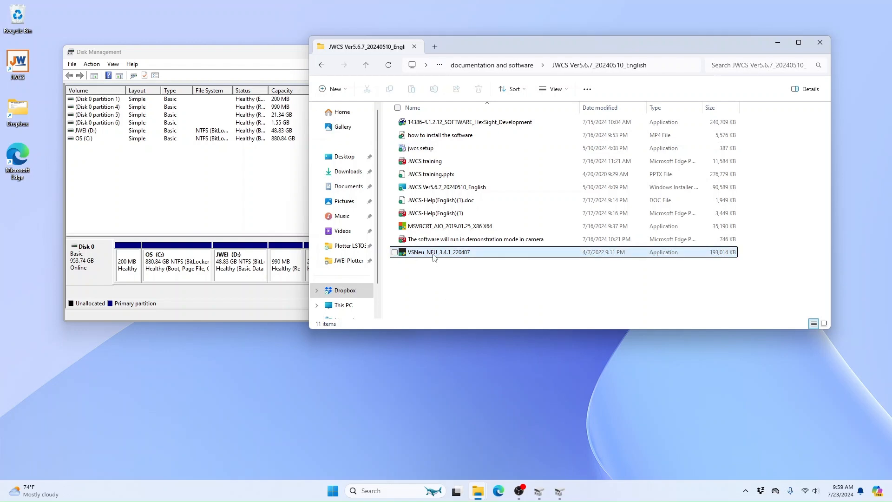
pyautogui.rightClick(433, 257)
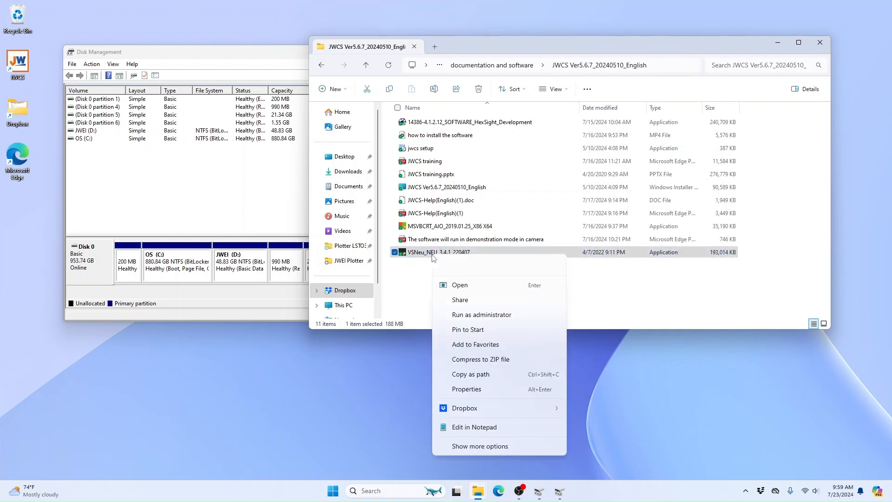
pyautogui.click(468, 314)
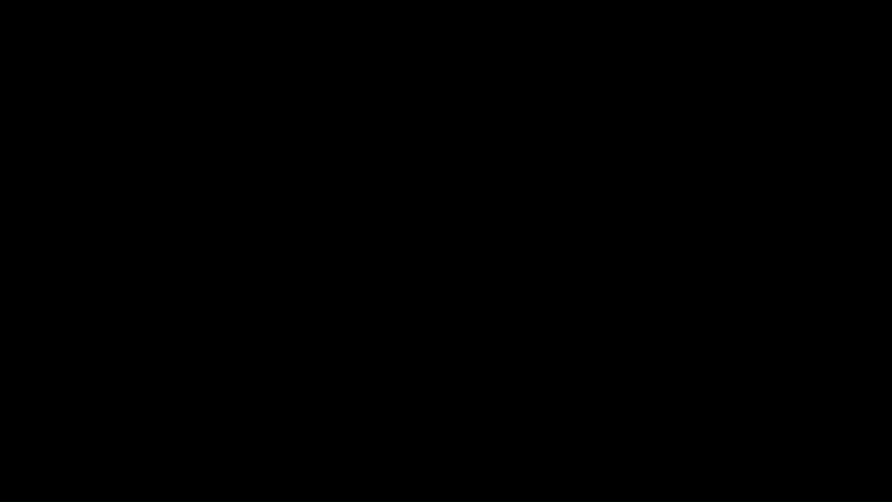
pyautogui.click(418, 329)
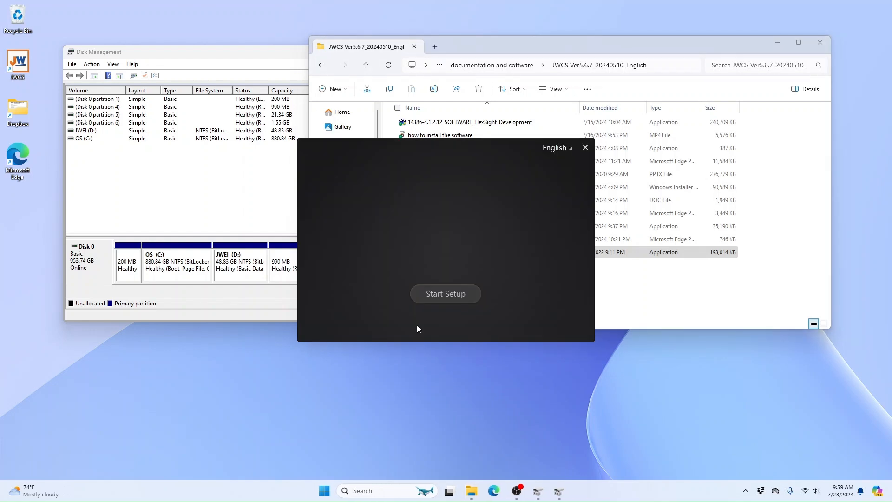
pyautogui.click(446, 295)
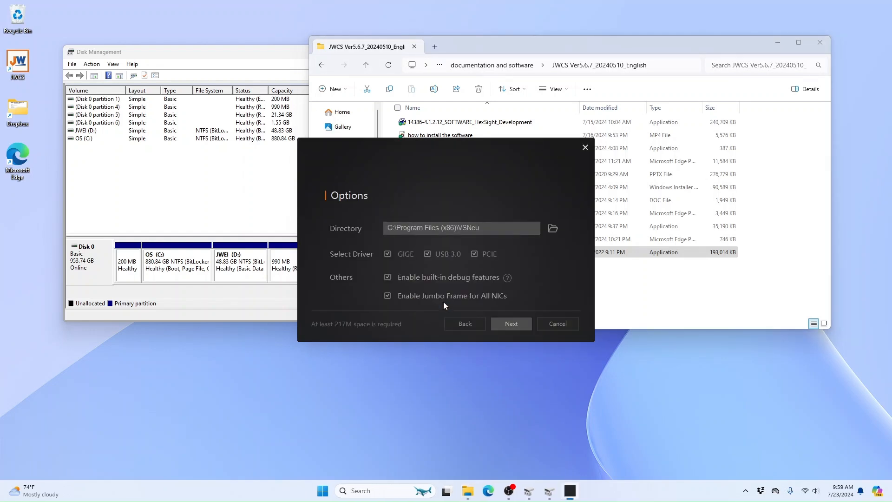
# Set the VSNeu directory to D:\VSNeu on the JWEI (D:) drive, then install with the default drivers and finish the setup.
pyautogui.click(552, 230)
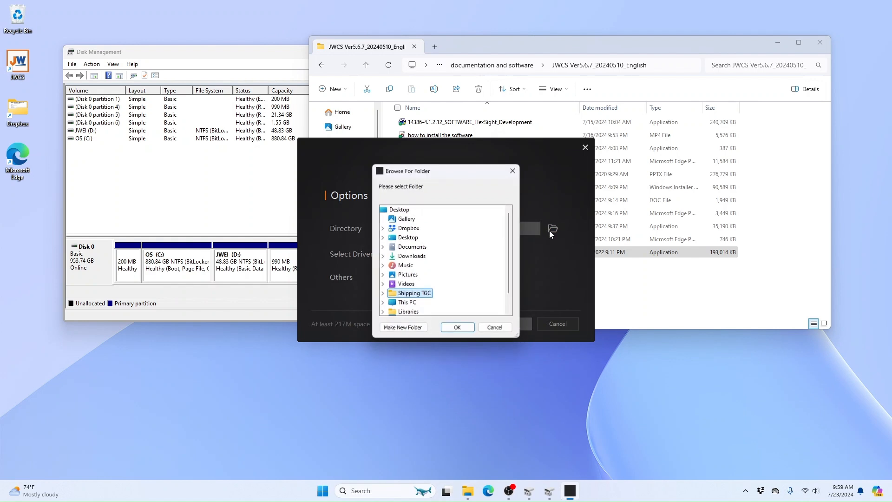
pyautogui.click(479, 328)
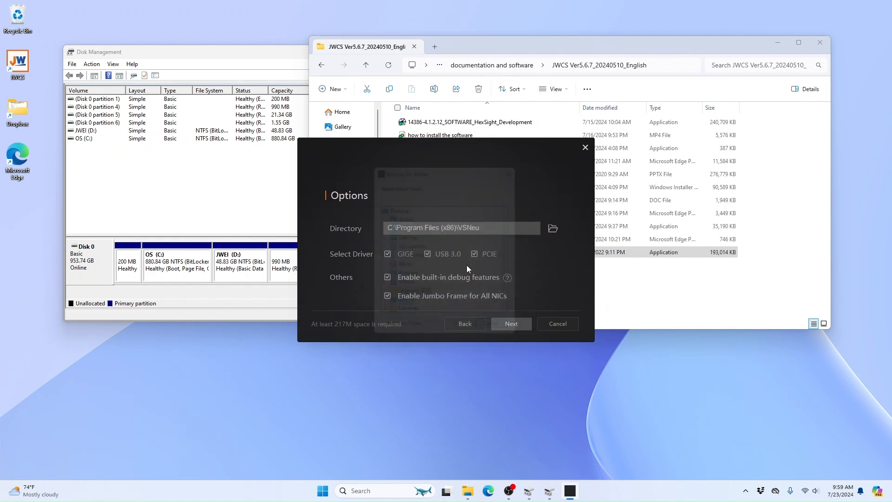
pyautogui.click(554, 228)
pyautogui.scroll(-1, 431, 299)
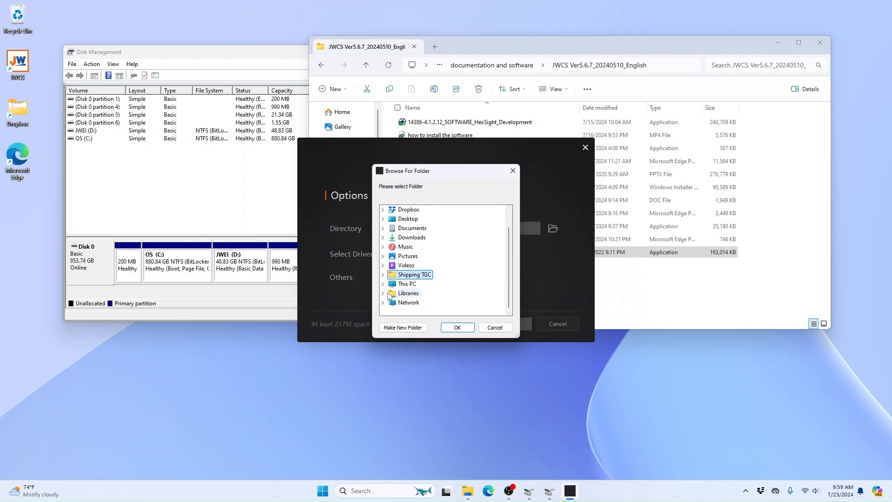
pyautogui.click(383, 284)
pyautogui.doubleClick(417, 303)
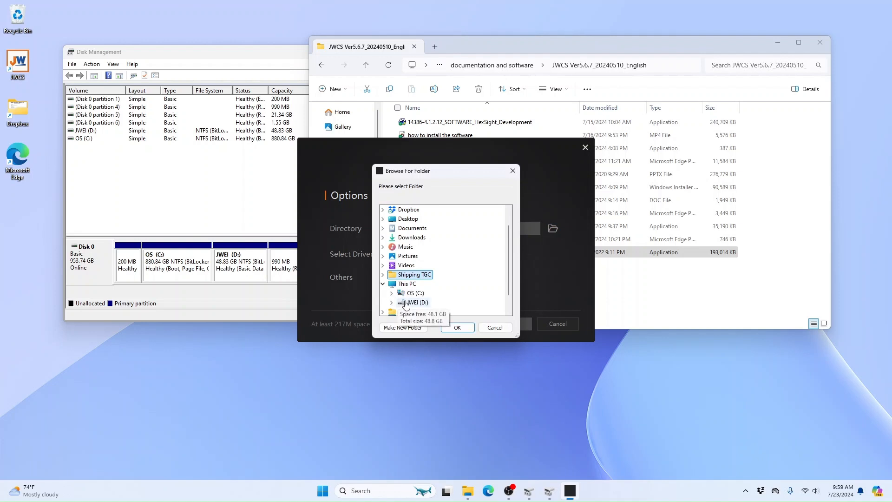
pyautogui.click(457, 330)
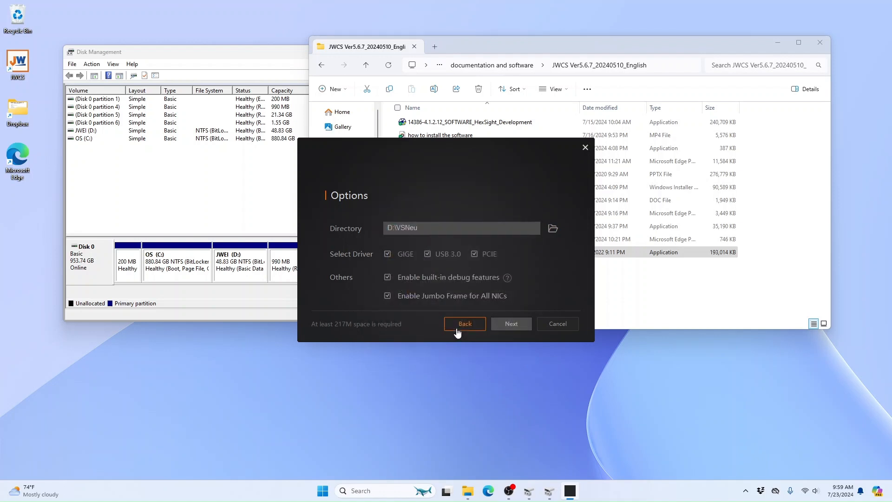
pyautogui.click(507, 326)
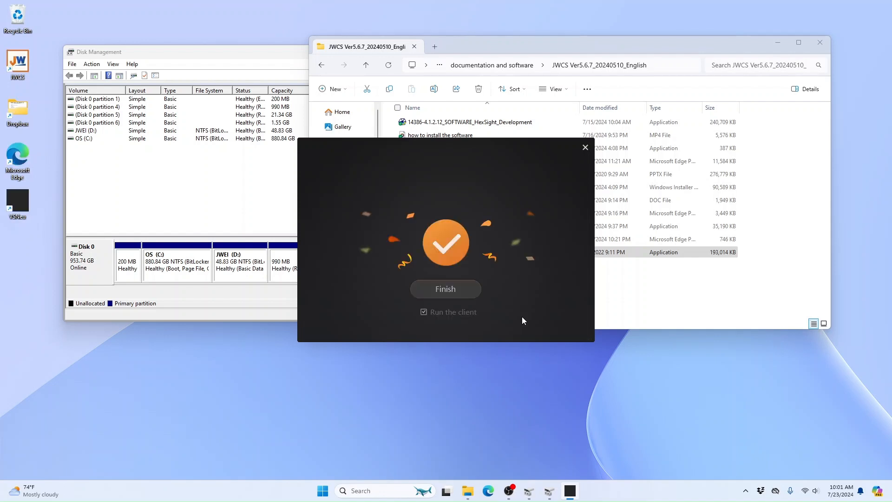
pyautogui.click(464, 294)
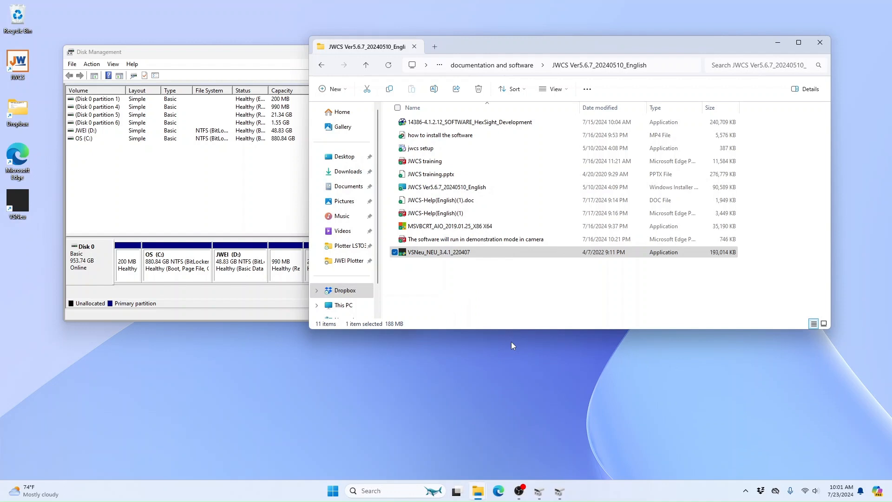